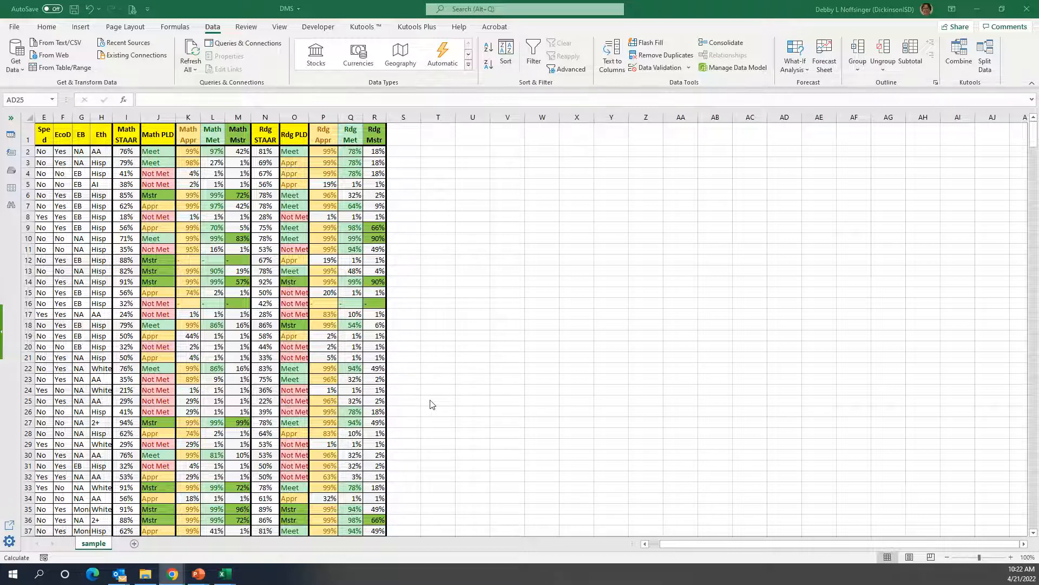
pyautogui.click(533, 54)
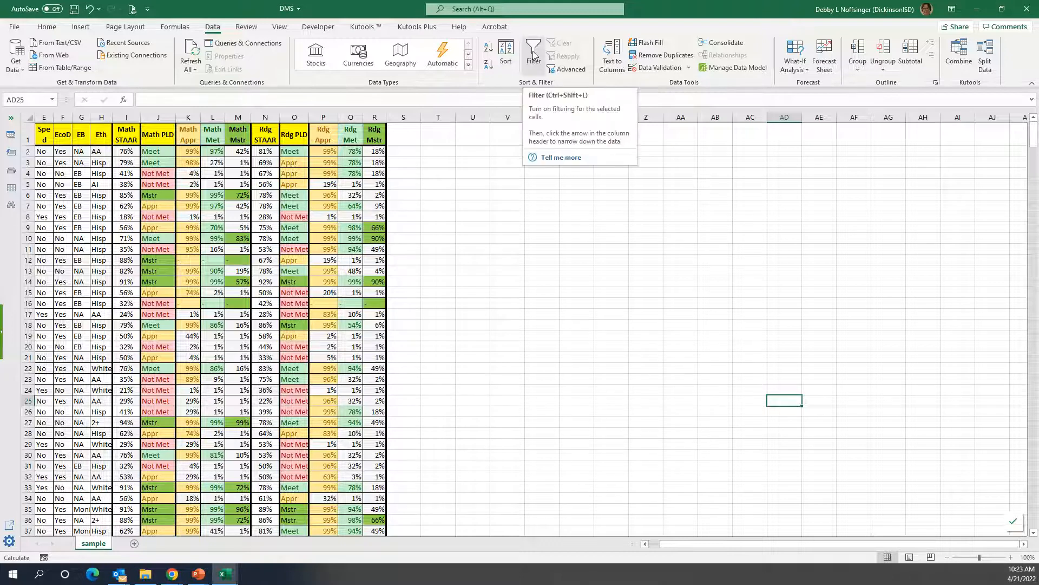
pyautogui.click(534, 54)
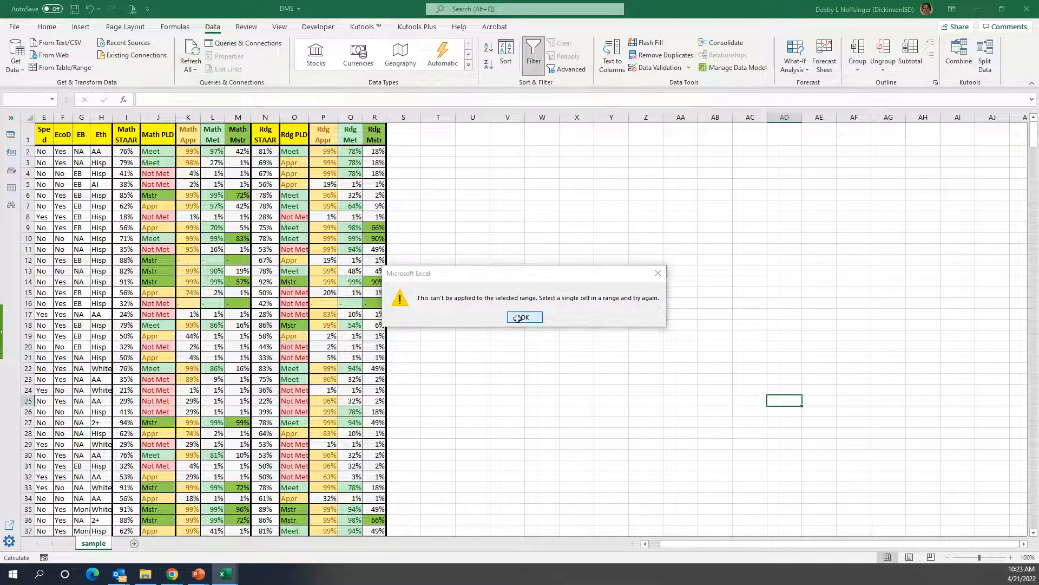
pyautogui.click(523, 317)
# Turn on filtering for the student score table, starting from cell Q3 inside the data.
pyautogui.click(354, 164)
pyautogui.click(534, 52)
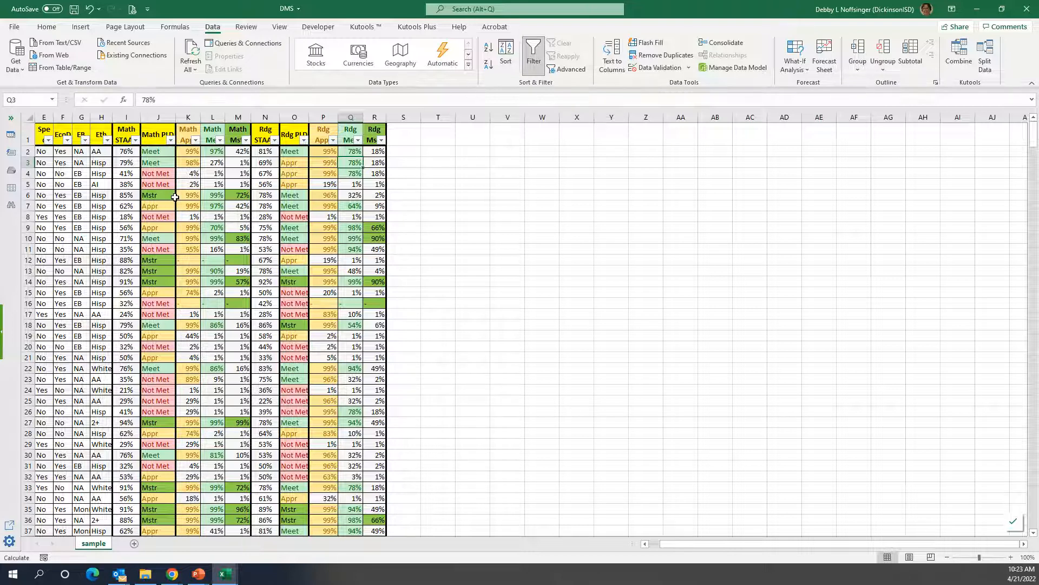
# Filter Math PLD and Math Mstr by the dark green cell color to view the matching rows, and clear the filters.
pyautogui.click(170, 141)
pyautogui.moveTo(102, 230)
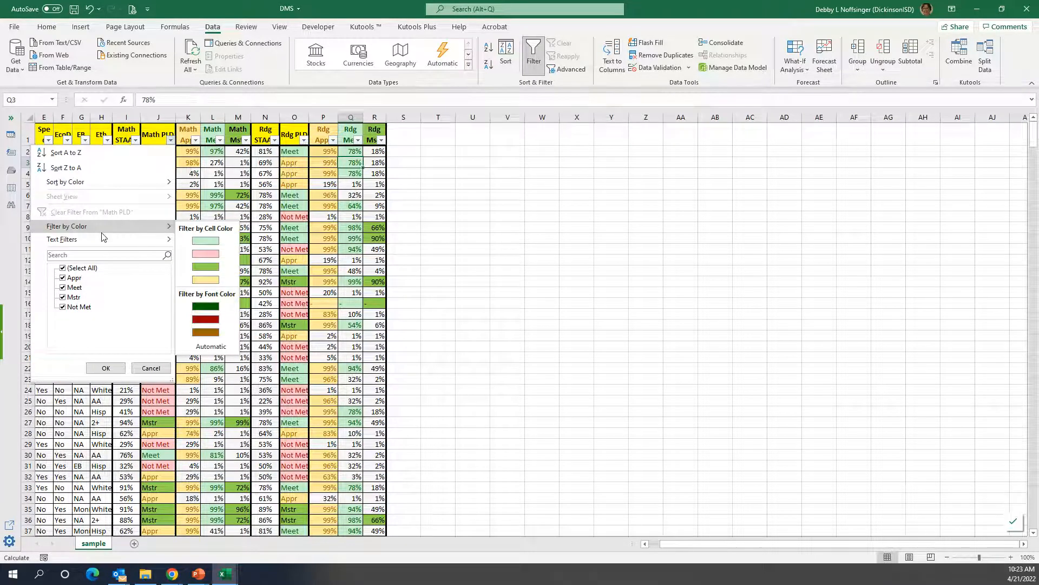
pyautogui.click(206, 267)
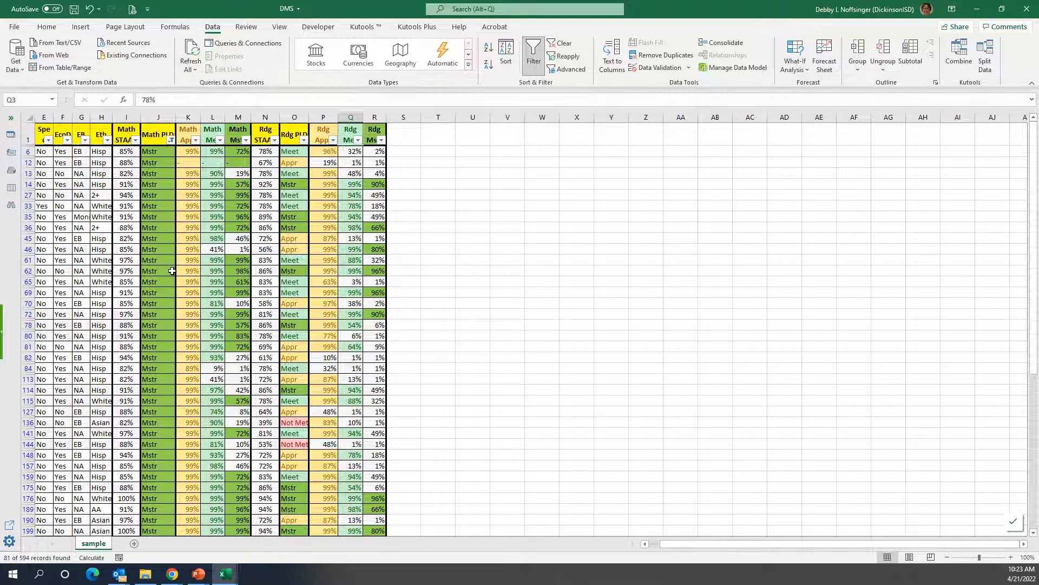
pyautogui.click(246, 141)
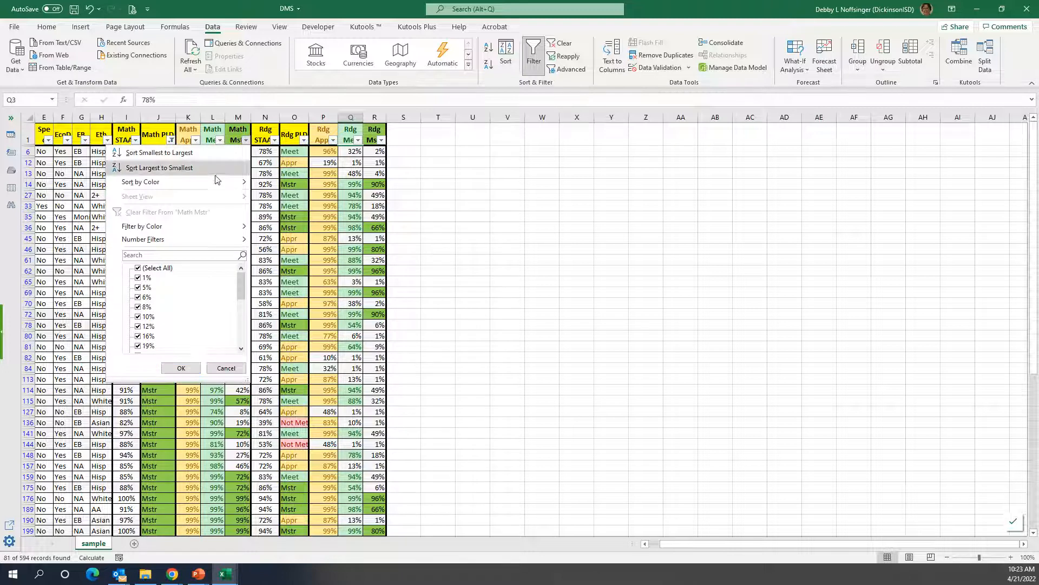
pyautogui.moveTo(195, 226)
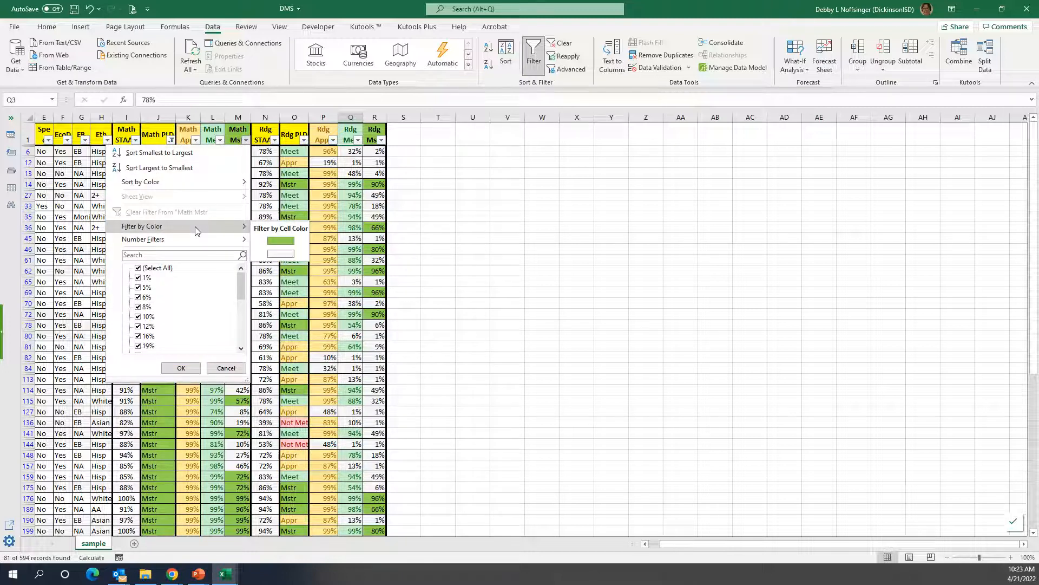
pyautogui.click(284, 241)
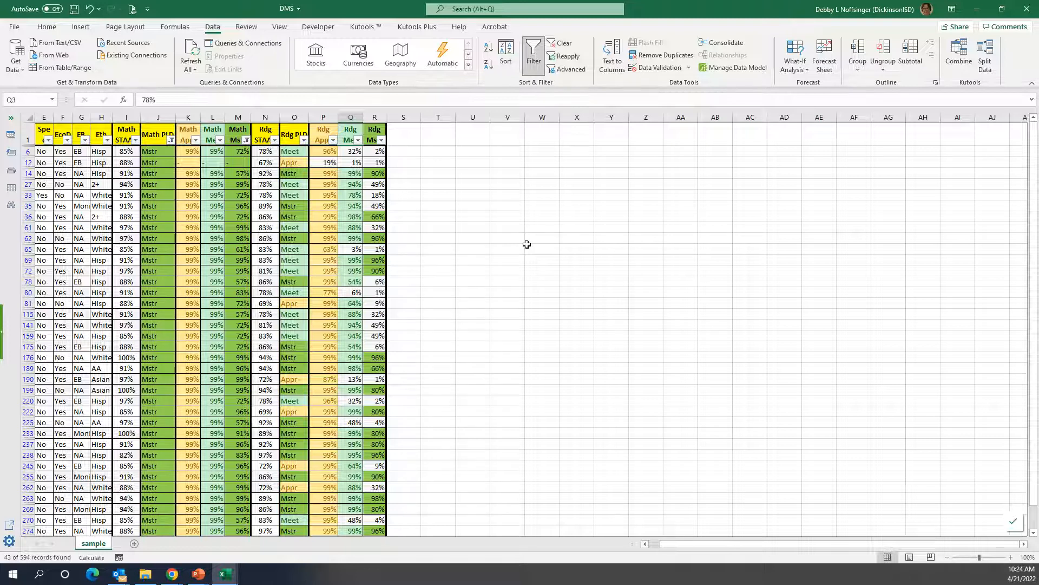
pyautogui.click(563, 50)
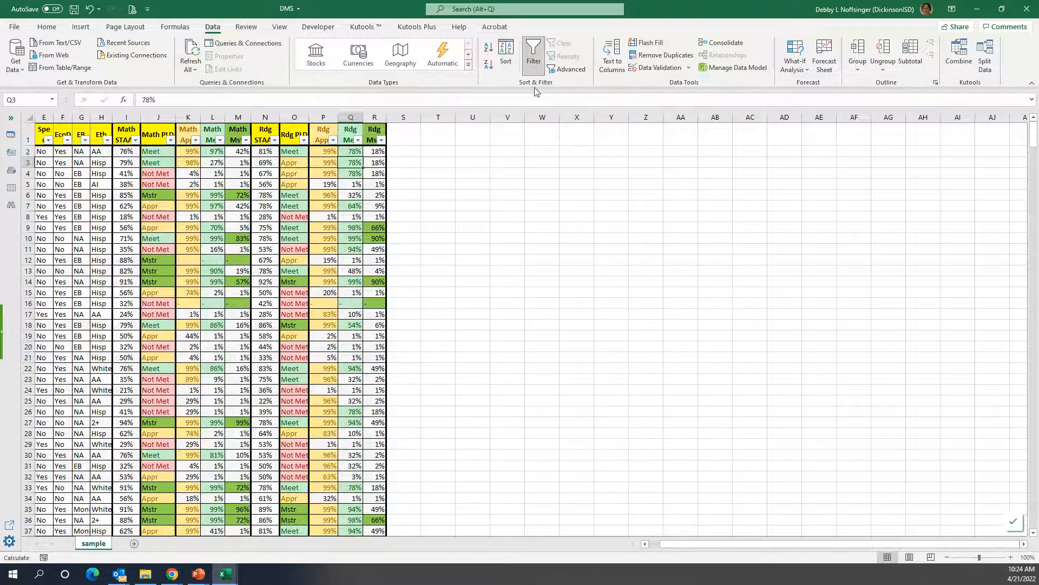
# Filter Math PLD and Math Met by the light green cell color to view the matching rows, and clear the filters.
pyautogui.click(171, 141)
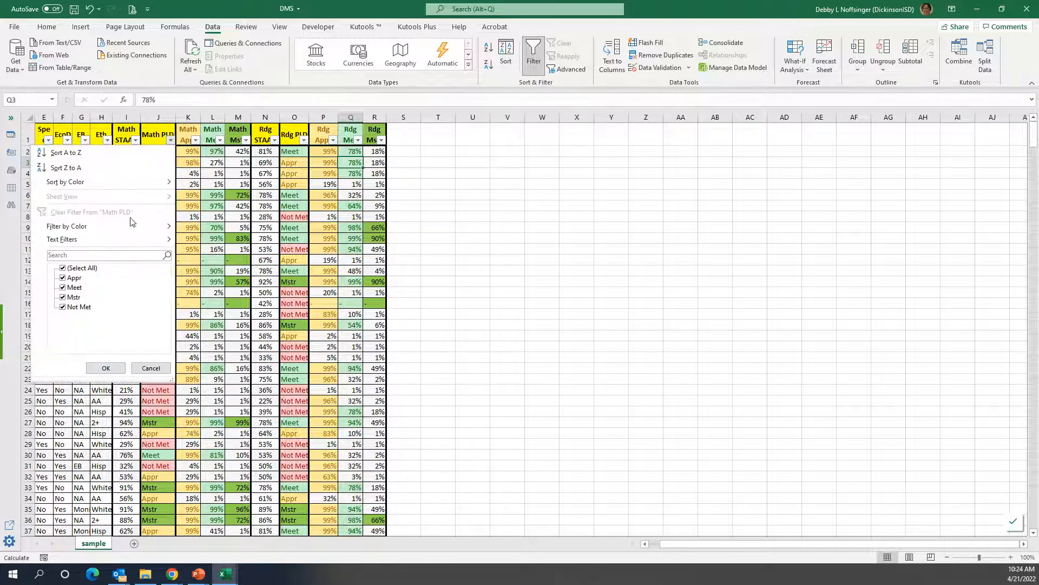
pyautogui.moveTo(130, 226)
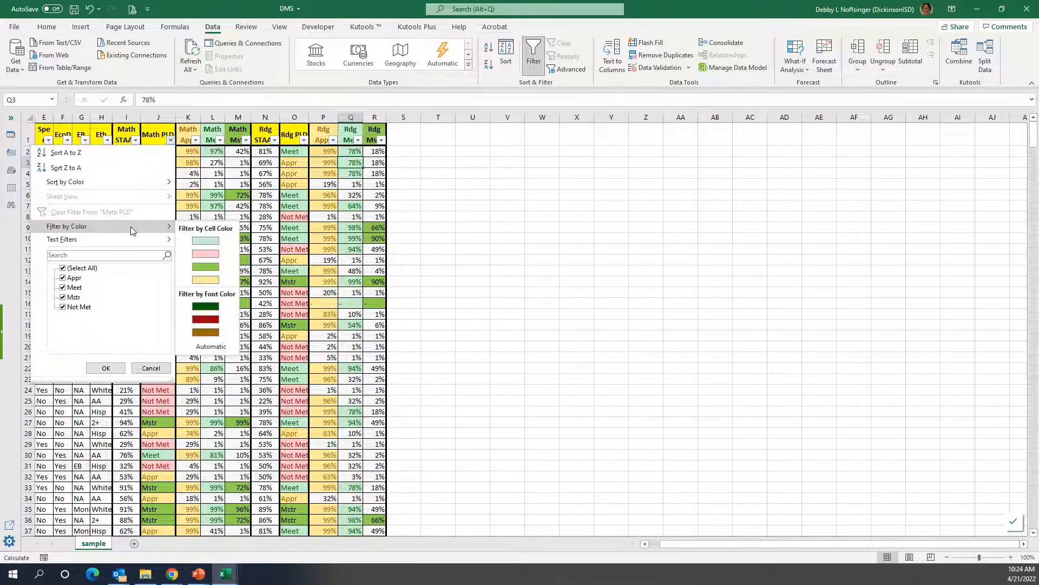
pyautogui.click(207, 242)
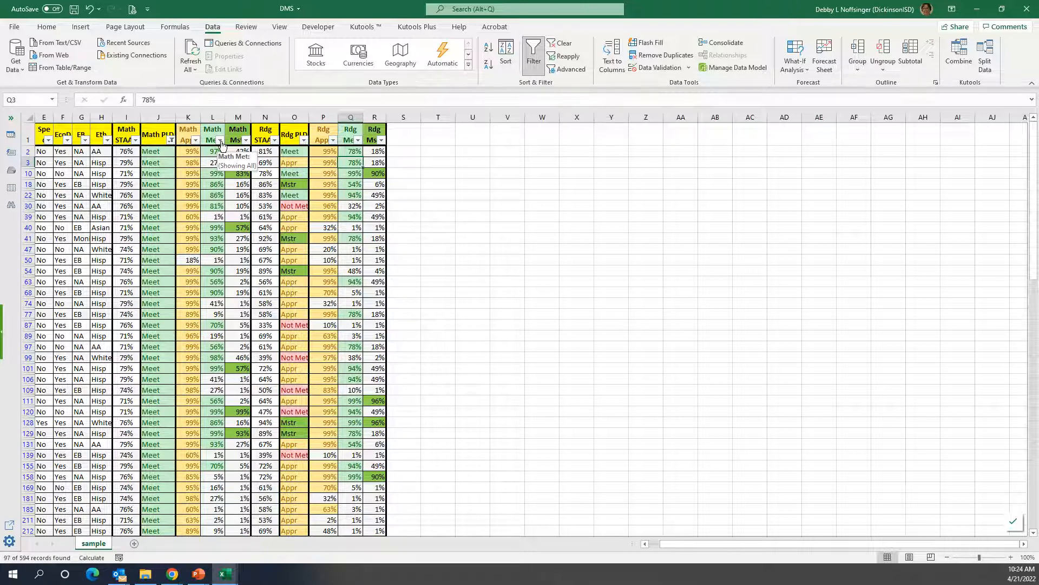
pyautogui.click(220, 141)
pyautogui.moveTo(170, 224)
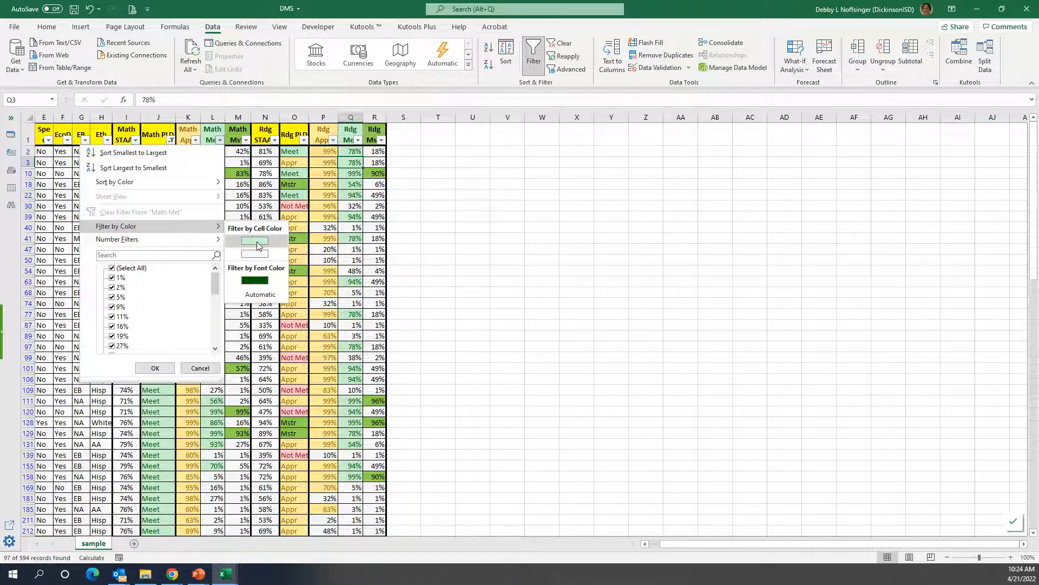
pyautogui.click(256, 241)
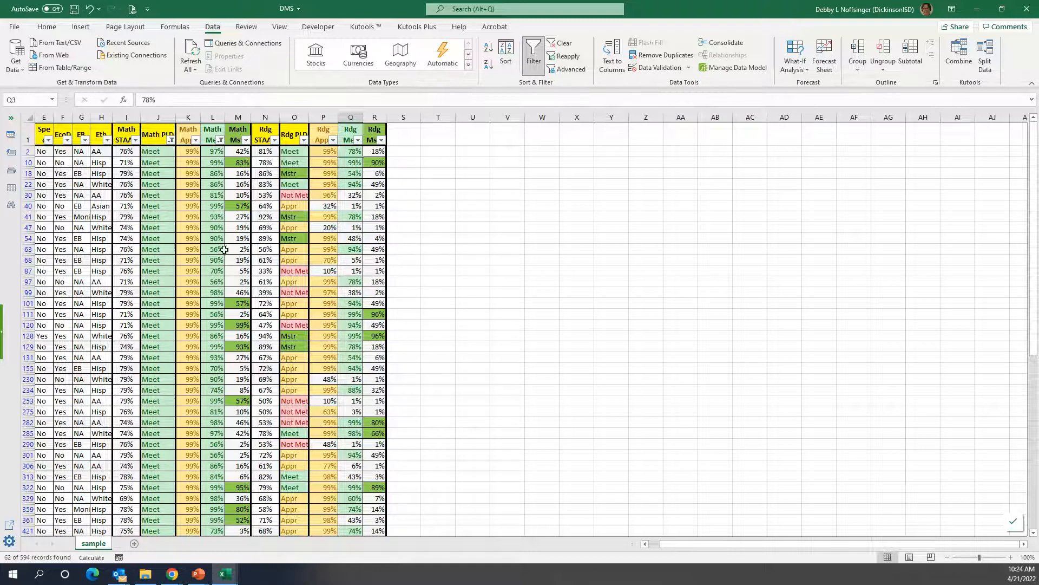
pyautogui.click(568, 47)
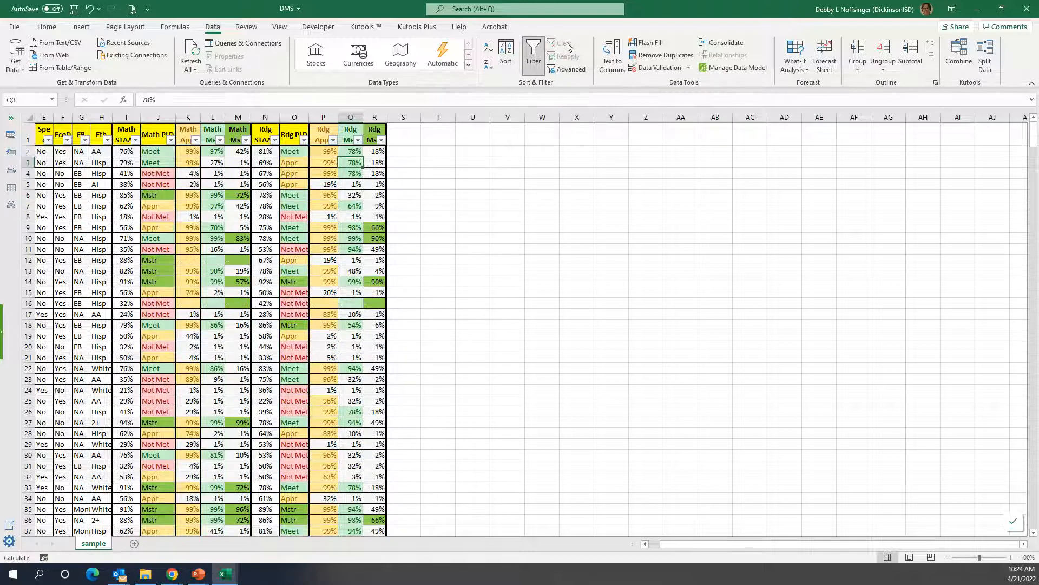
# Filter Math PLD and Math Appr by the yellow cell color to view the matching rows, and clear the filters.
pyautogui.click(170, 140)
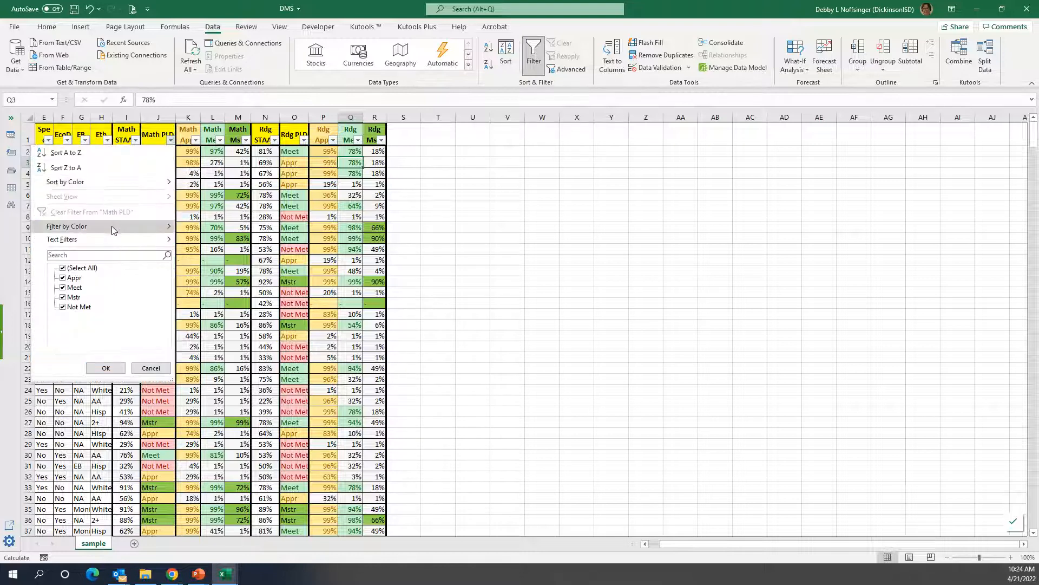
pyautogui.moveTo(112, 226)
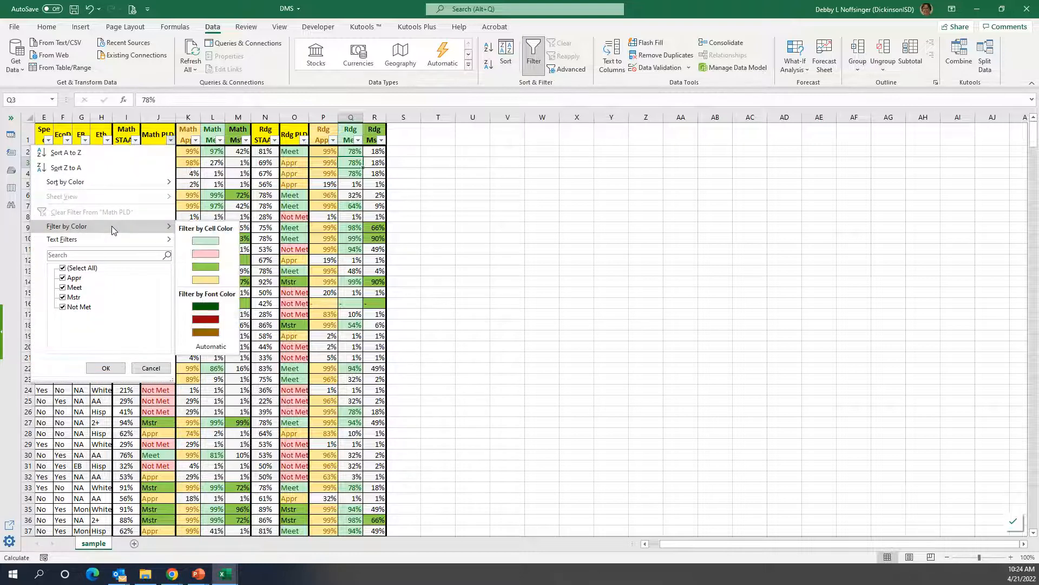
pyautogui.click(211, 280)
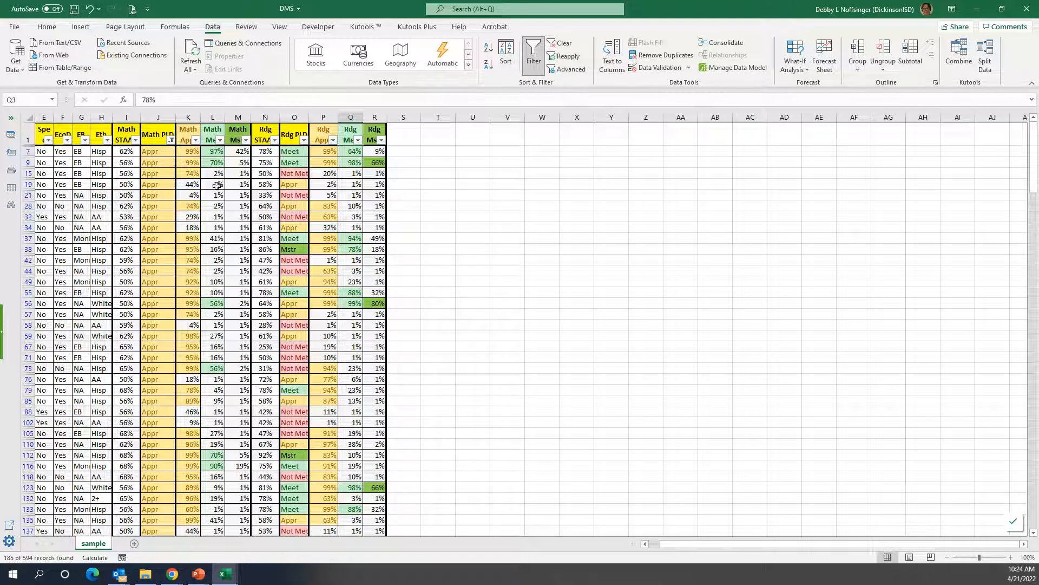
pyautogui.click(195, 140)
pyautogui.moveTo(155, 226)
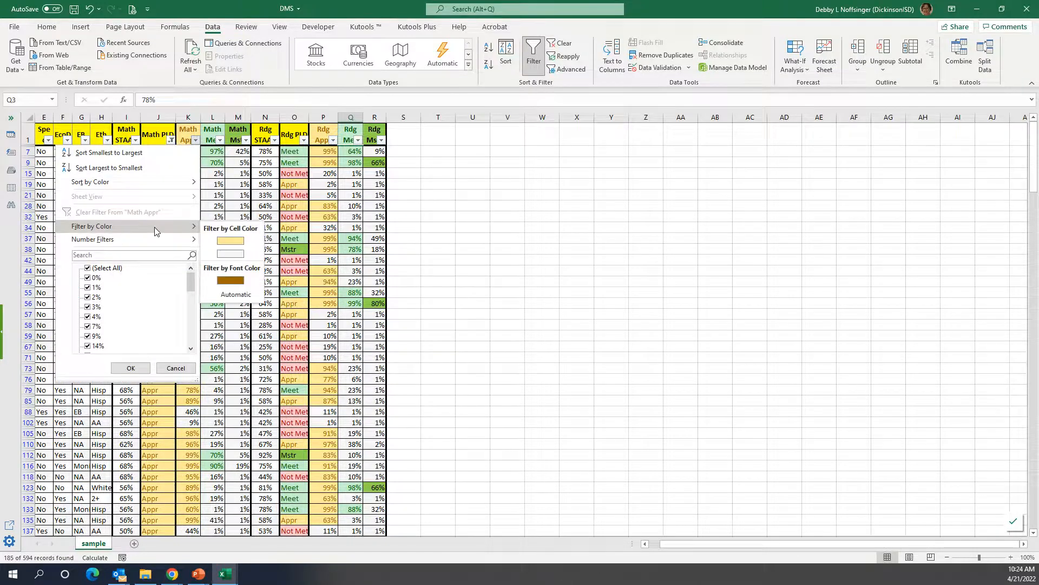
pyautogui.click(231, 241)
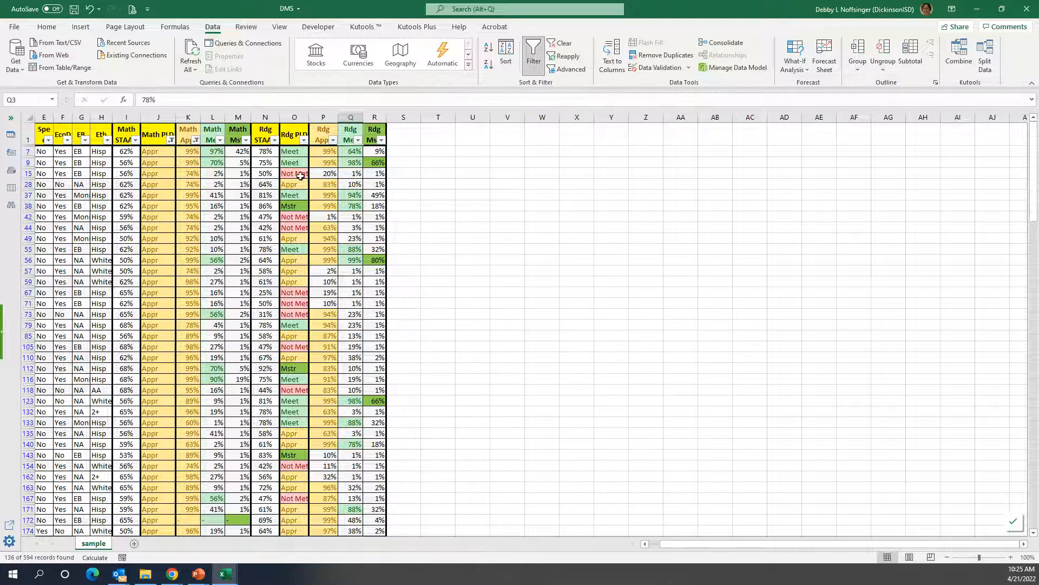
pyautogui.click(563, 43)
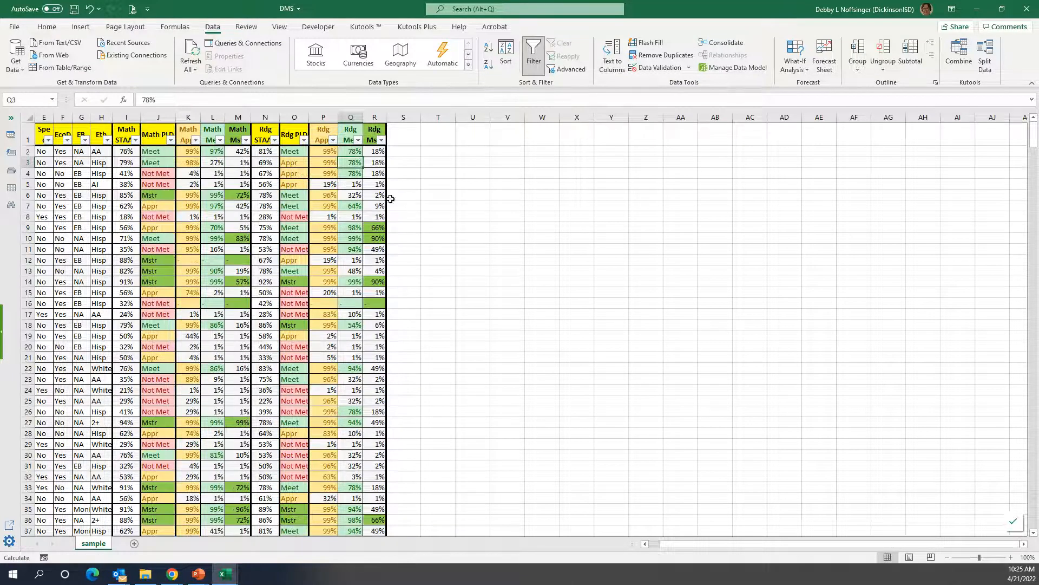
# Filter Math PLD by the pink cell color and Math Appr by yellow to view the matching rows, and clear the filters.
pyautogui.click(172, 140)
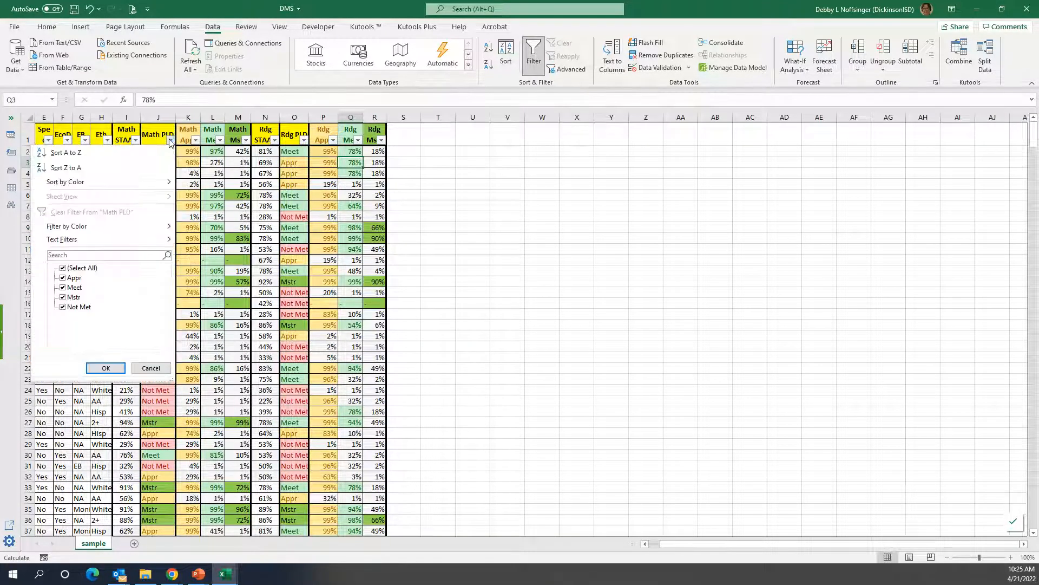
pyautogui.moveTo(95, 231)
pyautogui.click(206, 254)
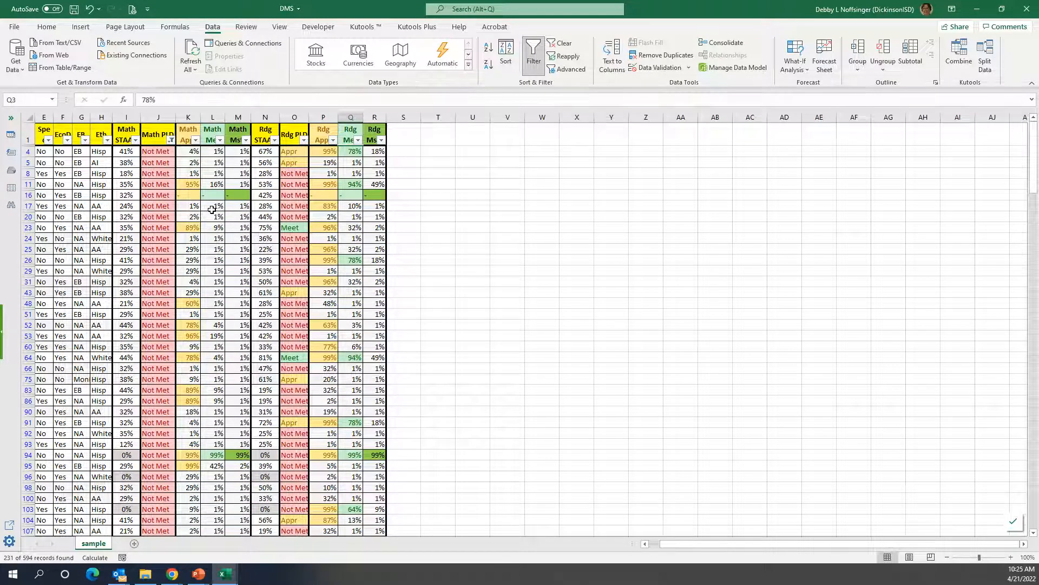
pyautogui.click(195, 140)
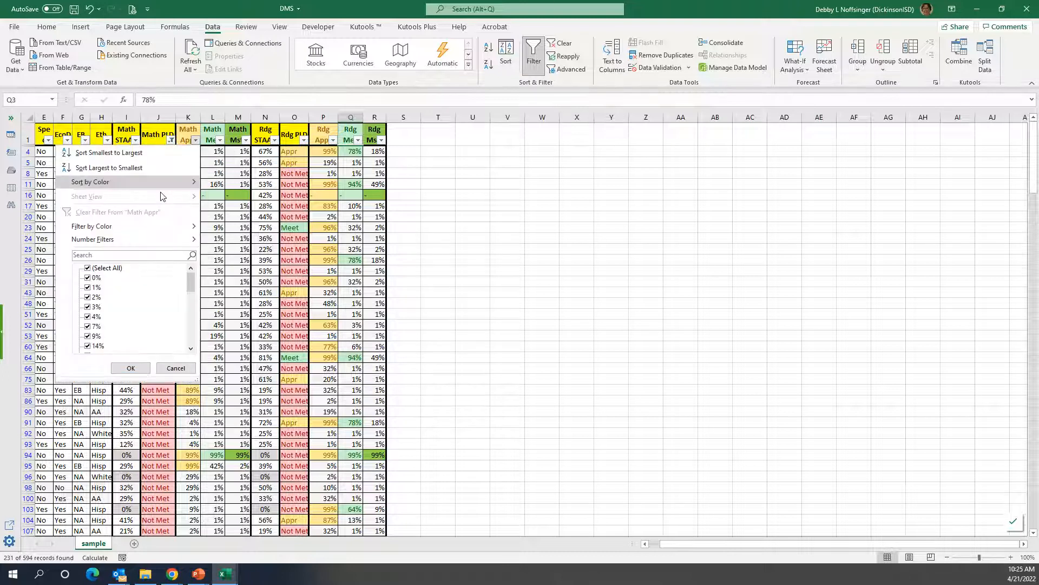
pyautogui.moveTo(144, 221)
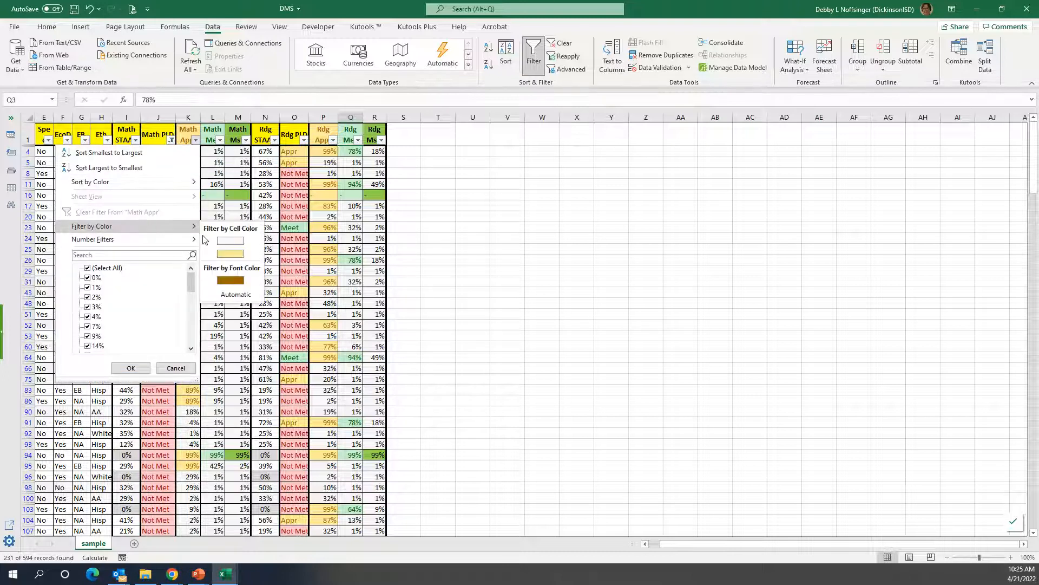
pyautogui.click(230, 254)
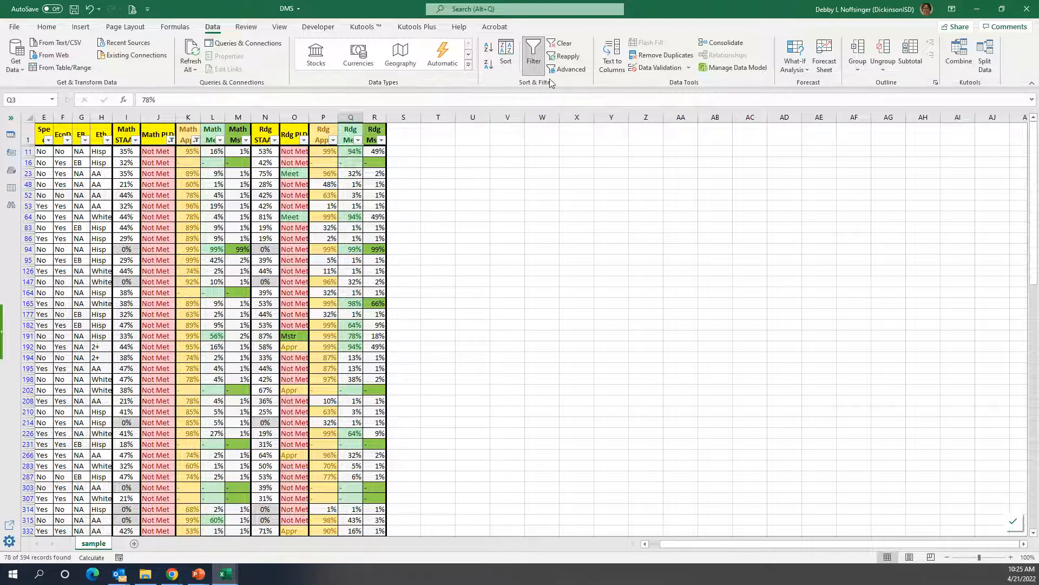
pyautogui.click(566, 48)
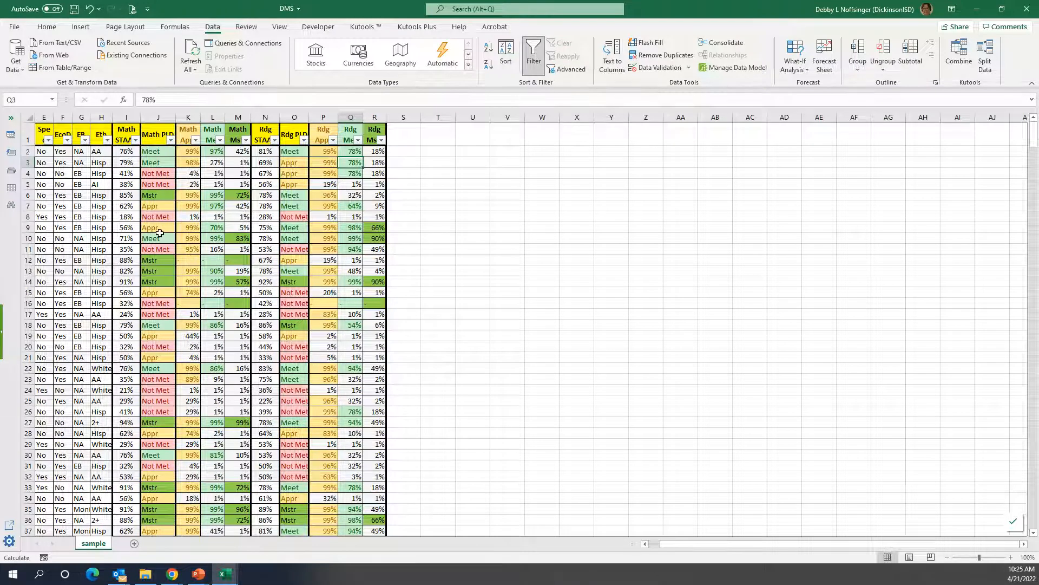
# Filter the Math STAAR column to show only the rows with 0%.
pyautogui.click(135, 140)
pyautogui.click(32, 268)
pyautogui.click(32, 278)
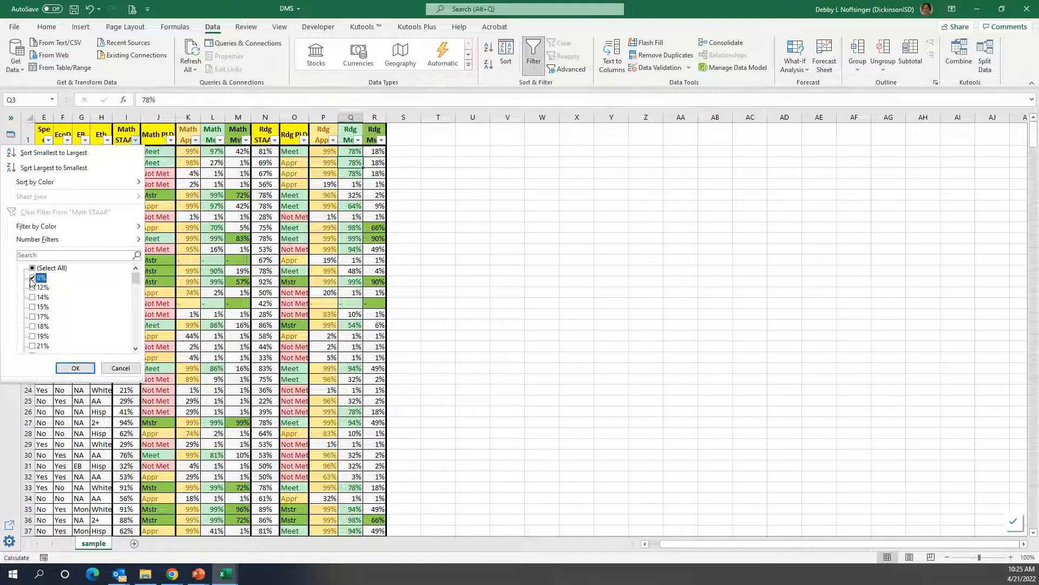
pyautogui.click(75, 367)
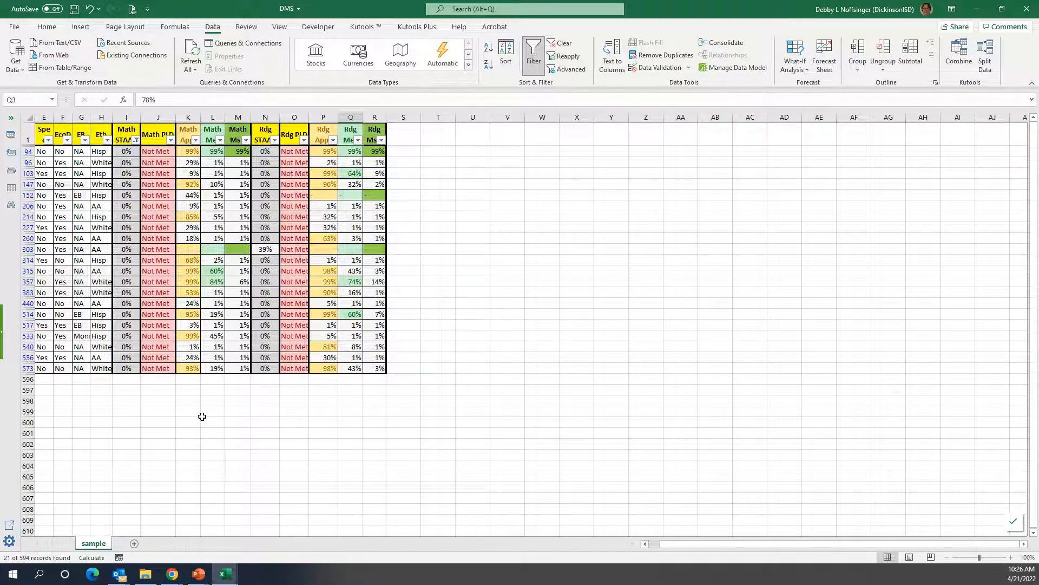
# Exclude the "-" entries from the Math Appr column to view the remaining rows, and clear all filters.
pyautogui.click(195, 140)
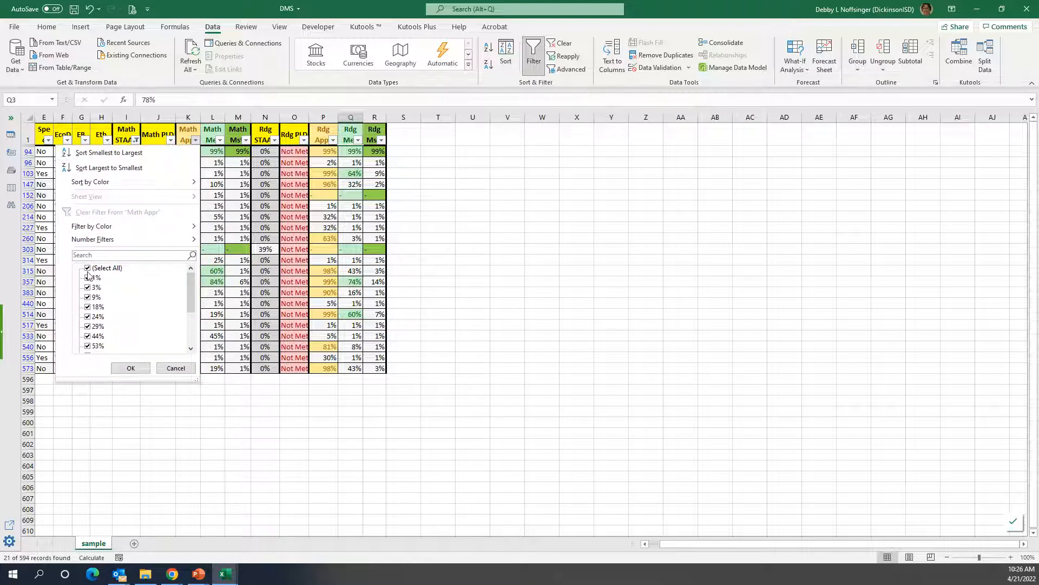
pyautogui.scroll(-3, 197, 289)
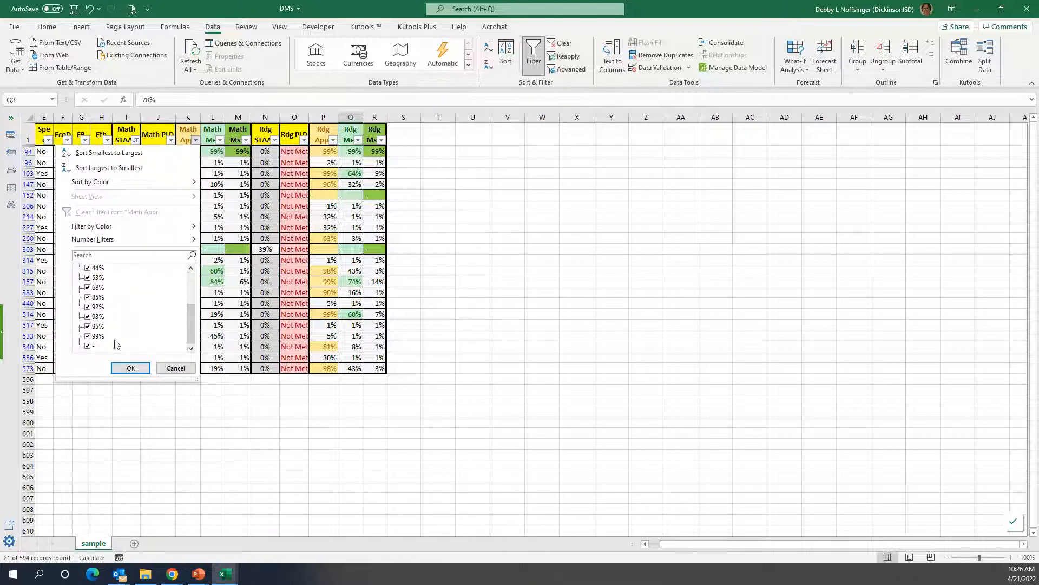
pyautogui.click(89, 348)
pyautogui.click(133, 368)
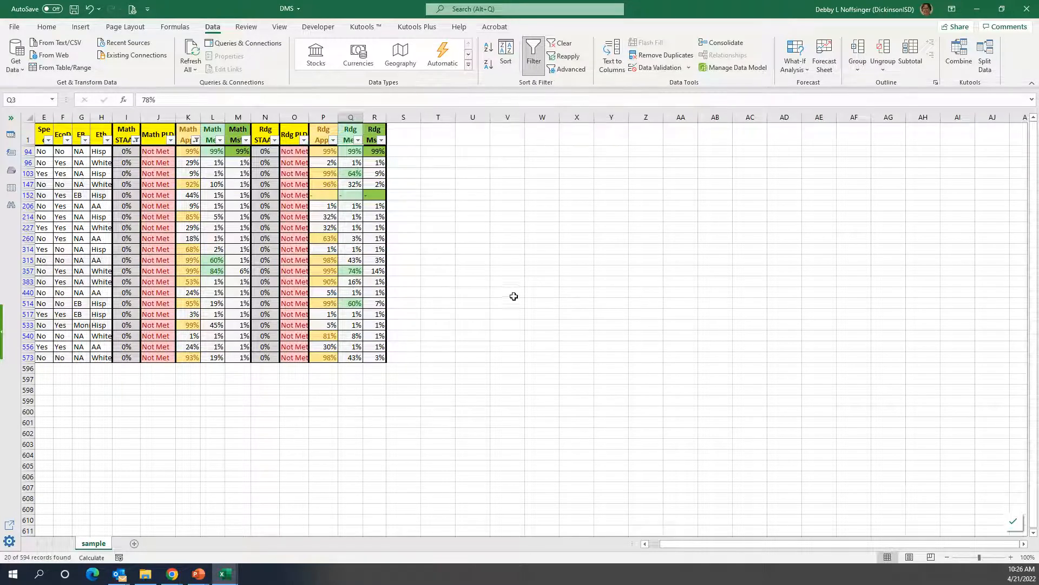
pyautogui.click(562, 43)
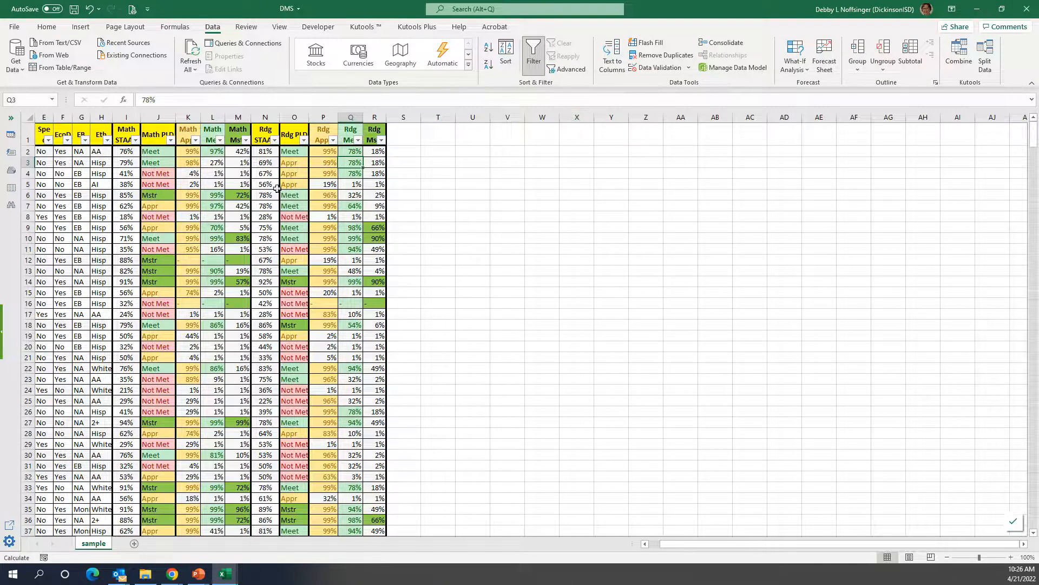
# Filter both the Rdg PLD and Rdg Mstr columns by the dark green cell color.
pyautogui.click(304, 141)
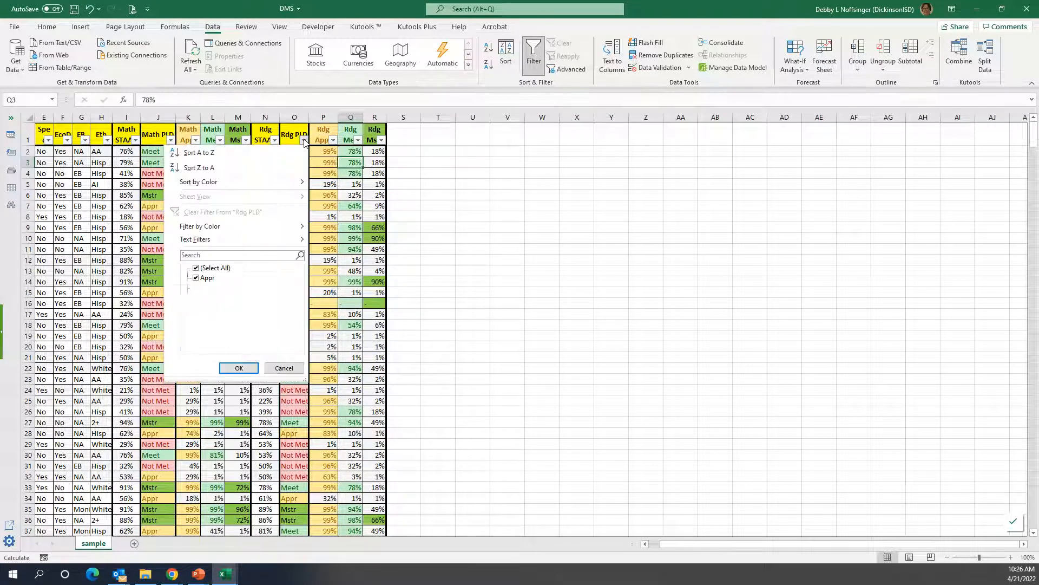
pyautogui.moveTo(244, 228)
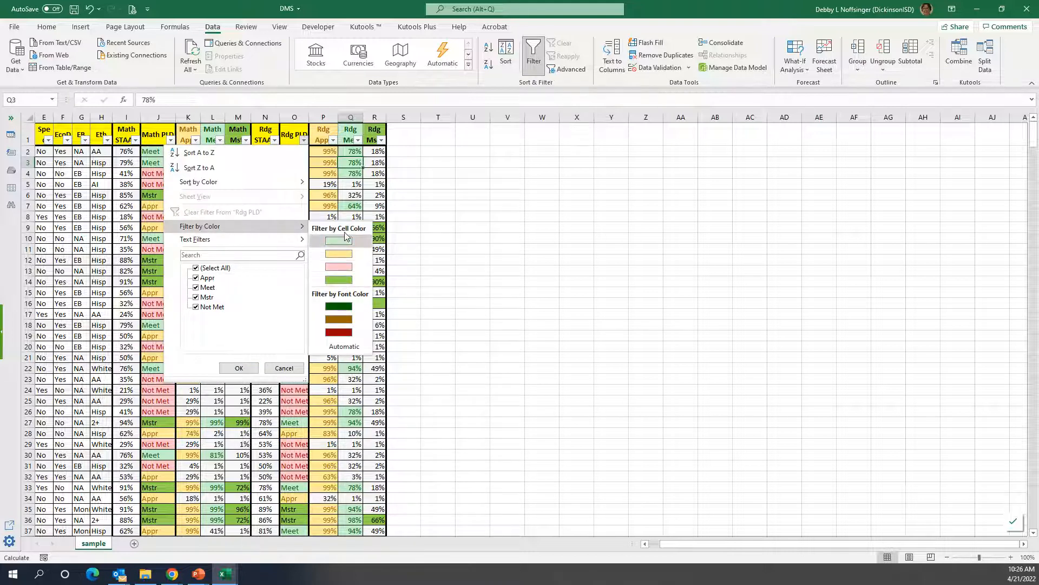
pyautogui.click(338, 279)
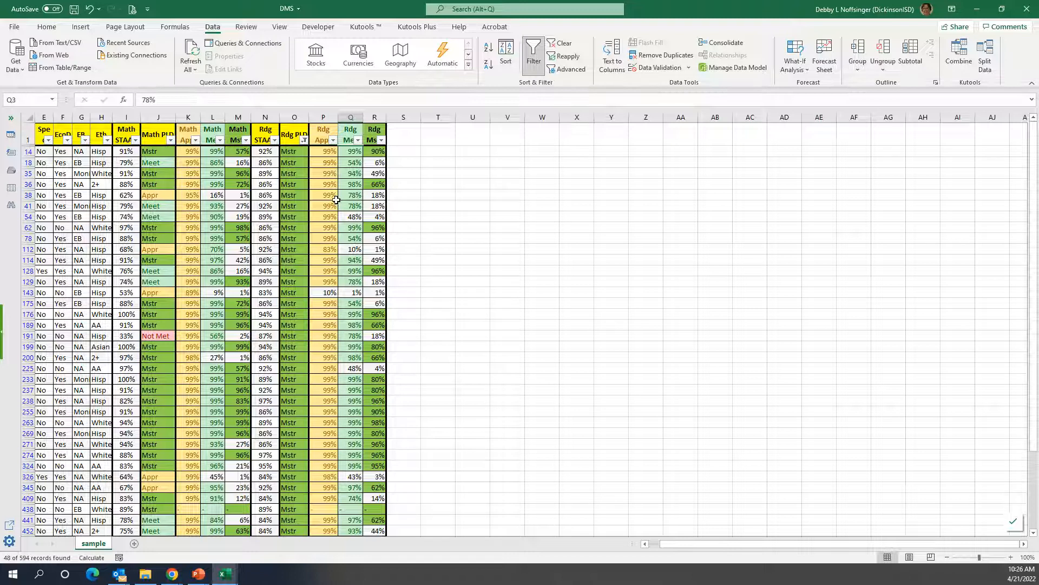
pyautogui.click(382, 140)
pyautogui.moveTo(358, 225)
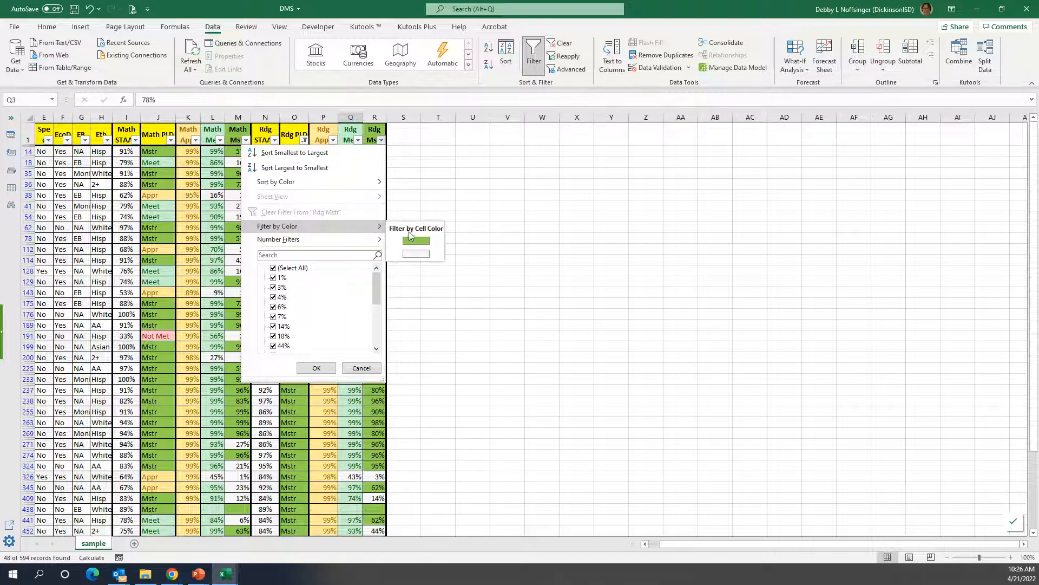
pyautogui.click(419, 239)
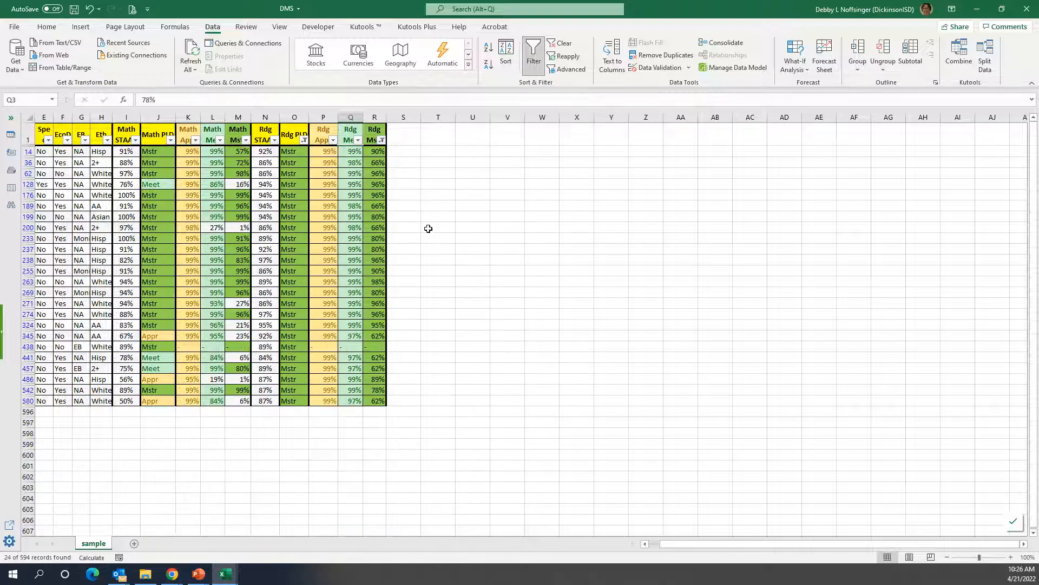